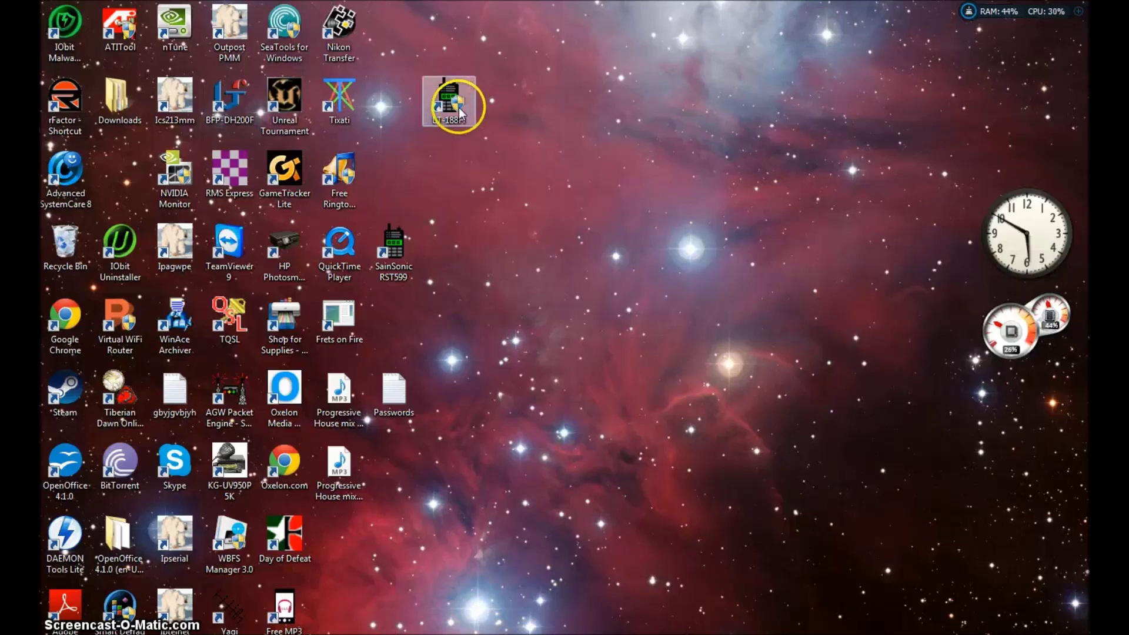
Step: Launch the LT-188H software and confirm the communication port is COM 10
left_click_drag(460, 112, 515, 184)
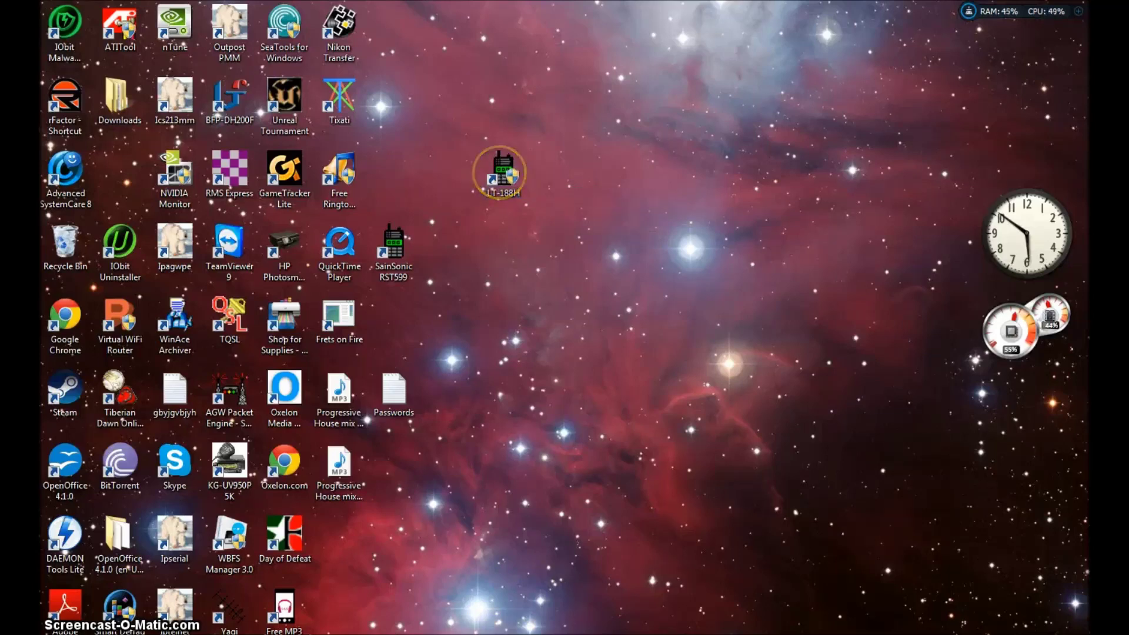
double_click(499, 172)
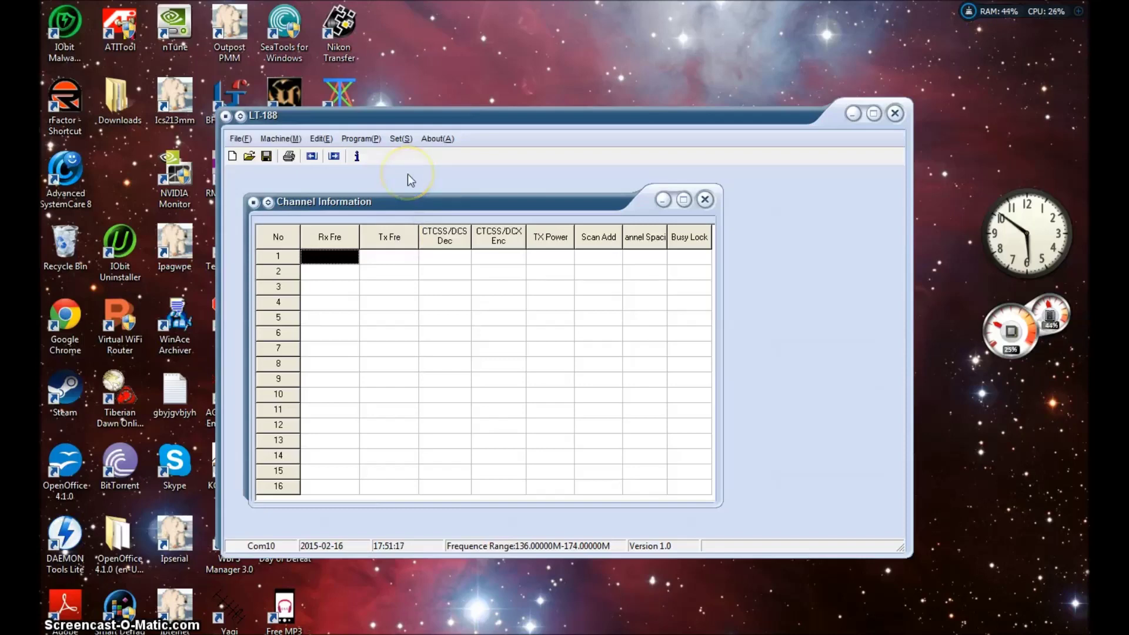
left_click(397, 139)
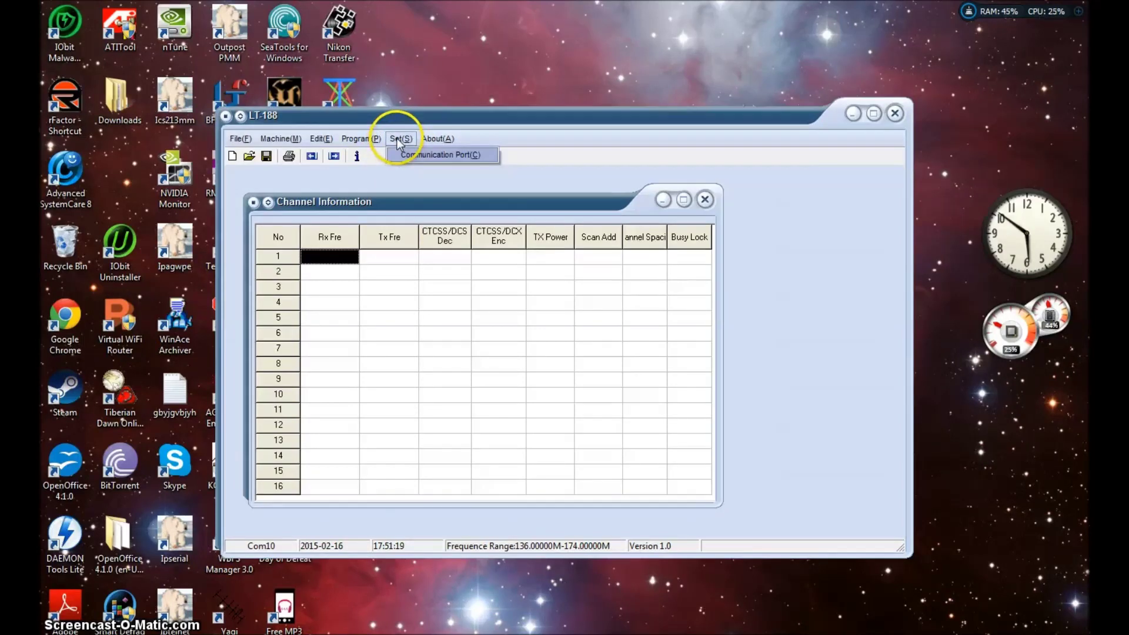
left_click(449, 154)
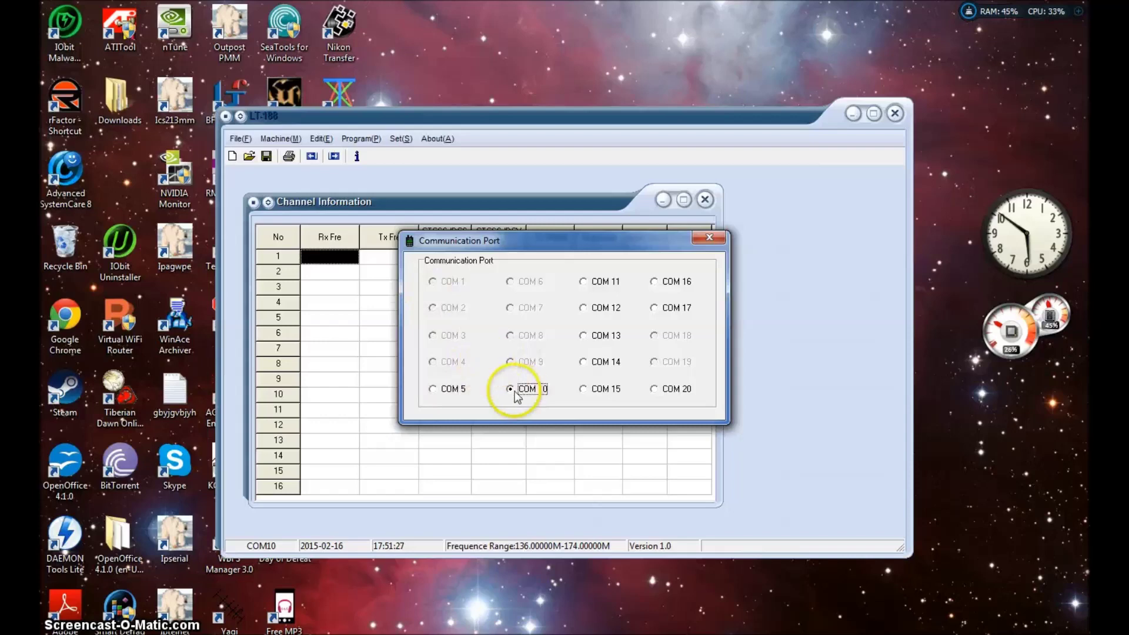
left_click(714, 237)
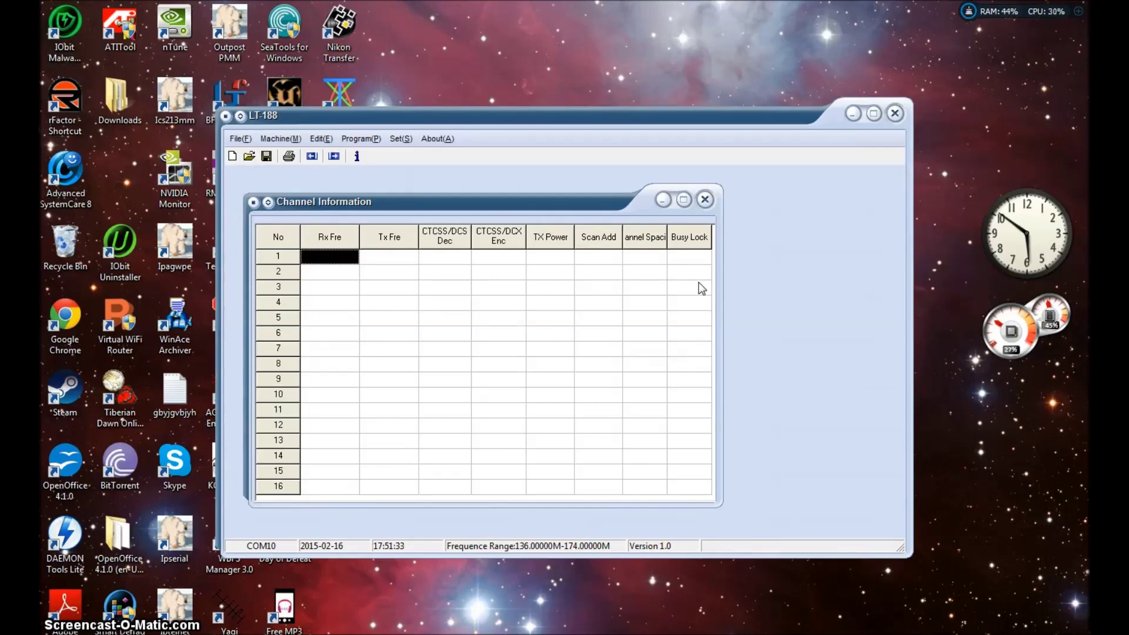
left_click(361, 139)
Step: Read all 16 channels from the radio, loading channel 1 at 146.64000
left_click(372, 154)
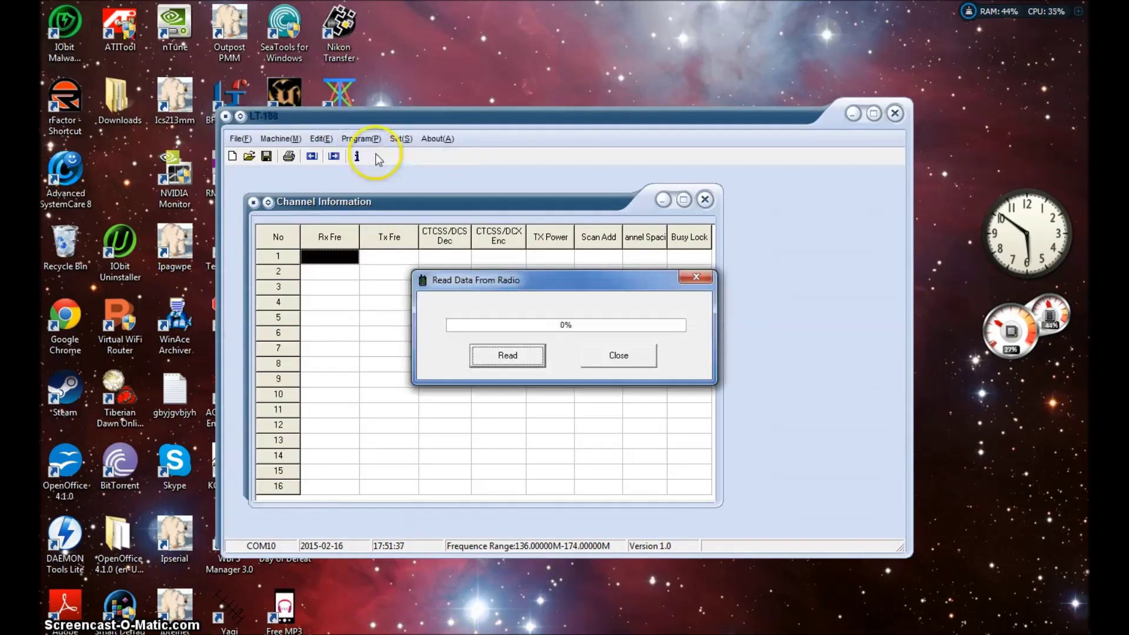
left_click(520, 357)
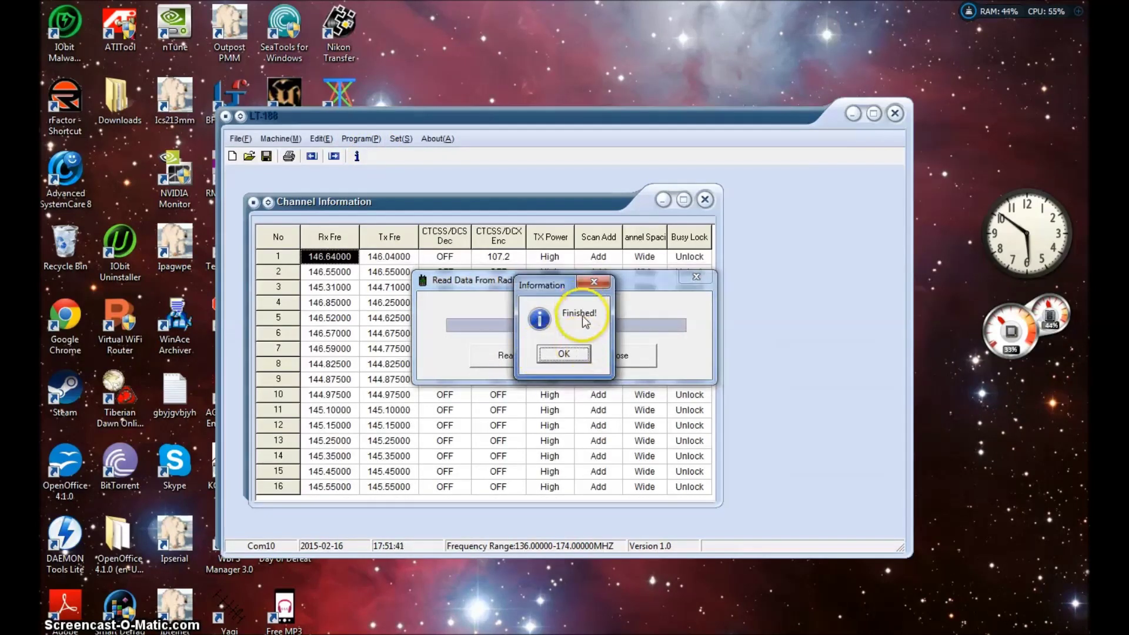
left_click(566, 354)
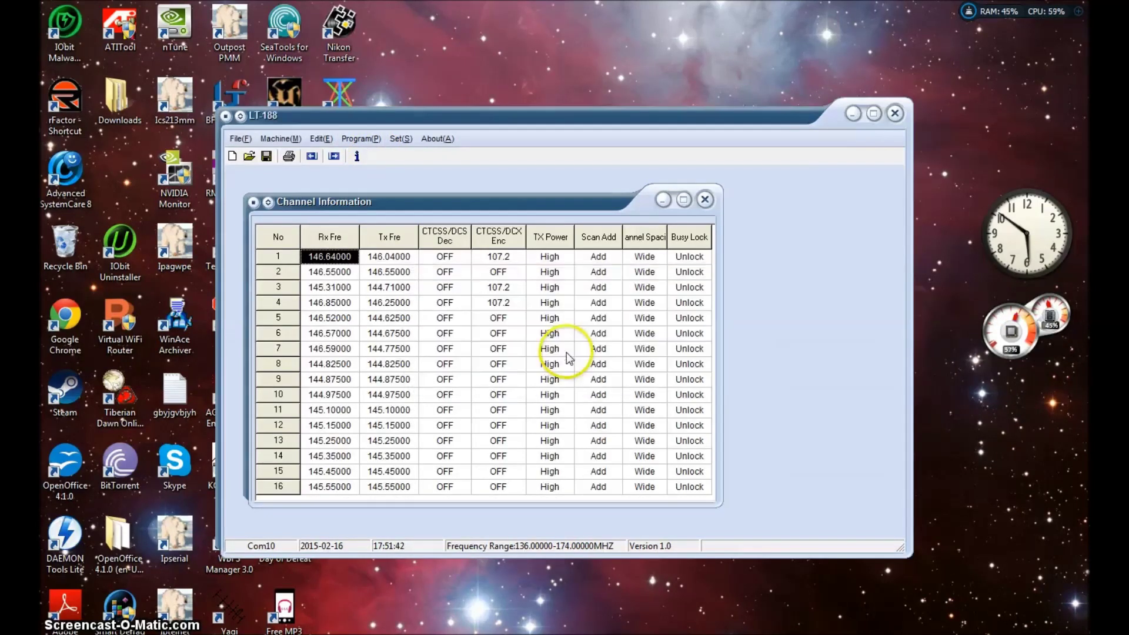
double_click(328, 259)
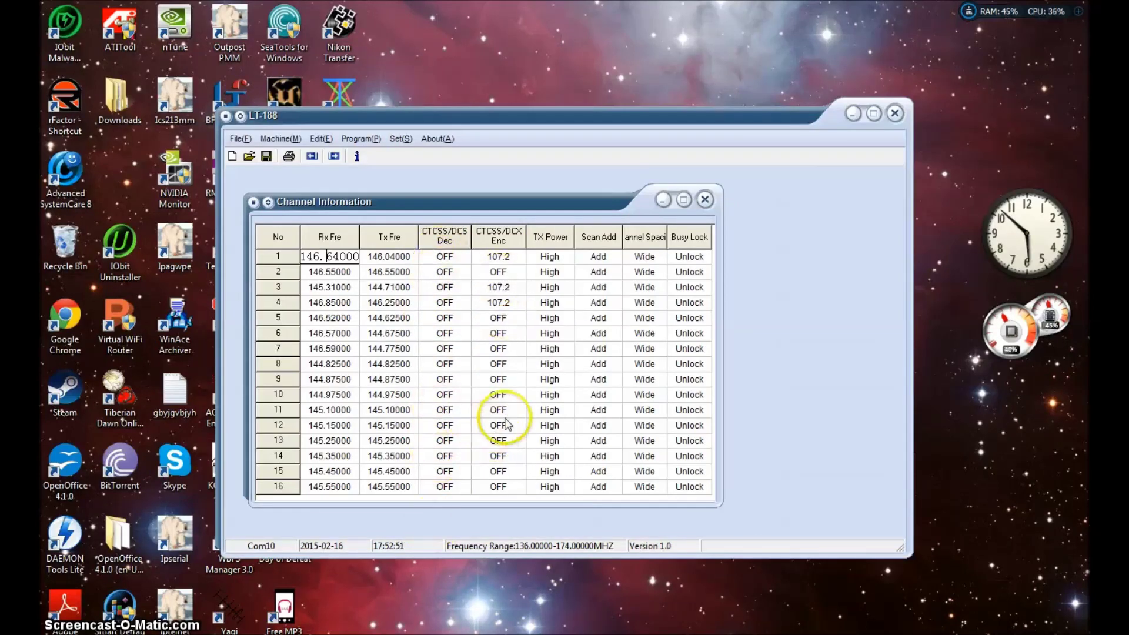
left_click(446, 259)
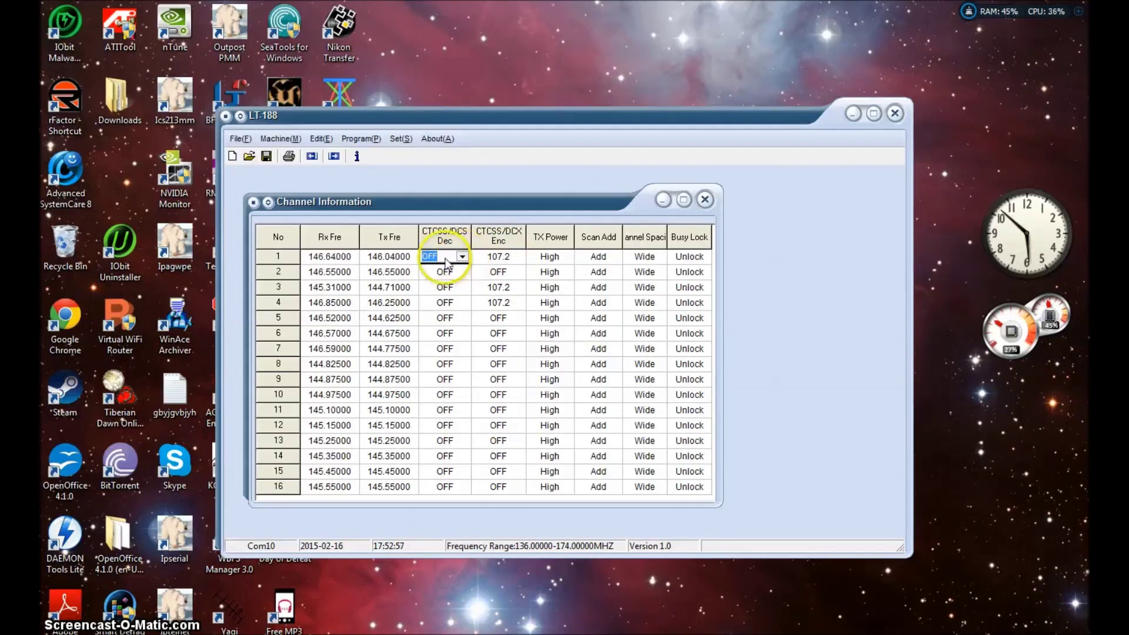
left_click(499, 259)
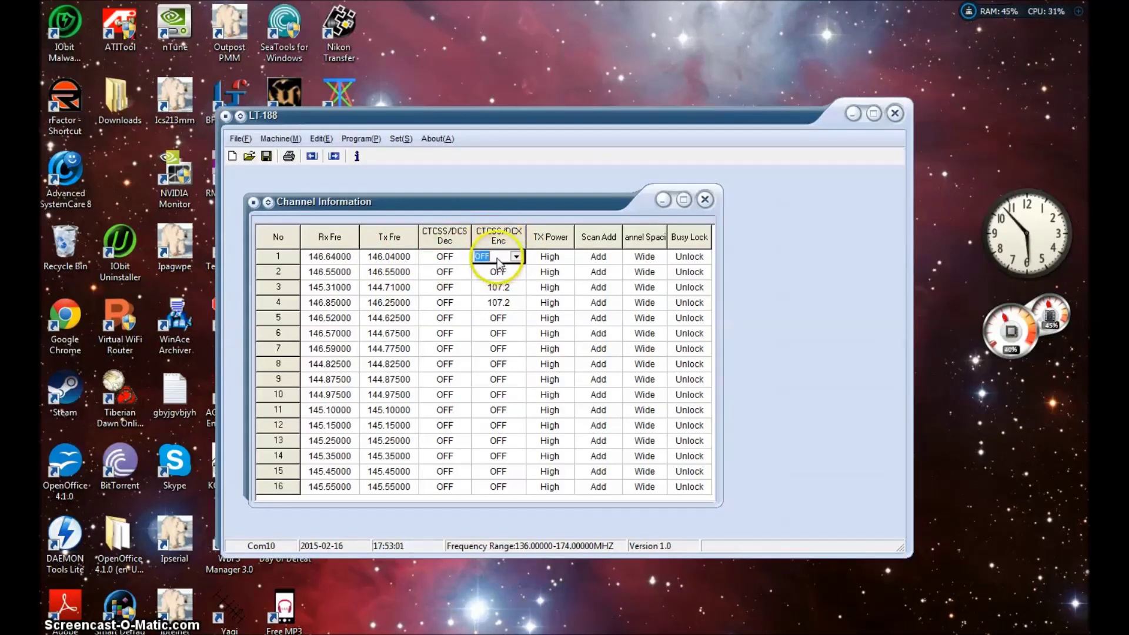
left_click(516, 256)
left_click_drag(516, 285, 517, 294)
left_click(517, 271)
left_click(517, 271)
left_click(516, 271)
left_click(490, 287)
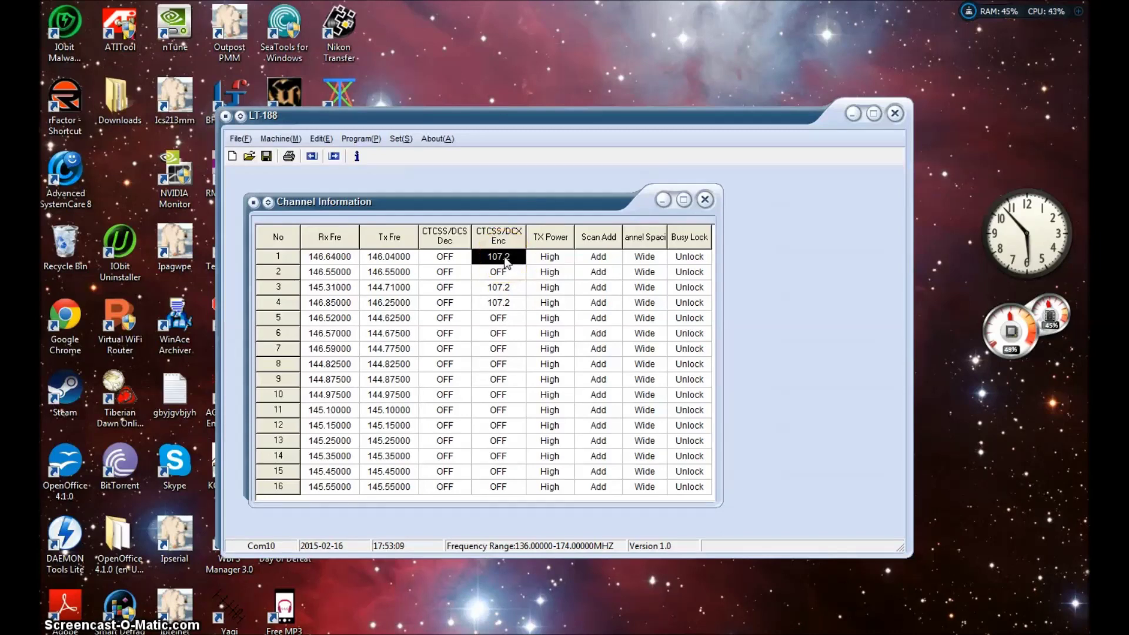
left_click(504, 261)
left_click(517, 257)
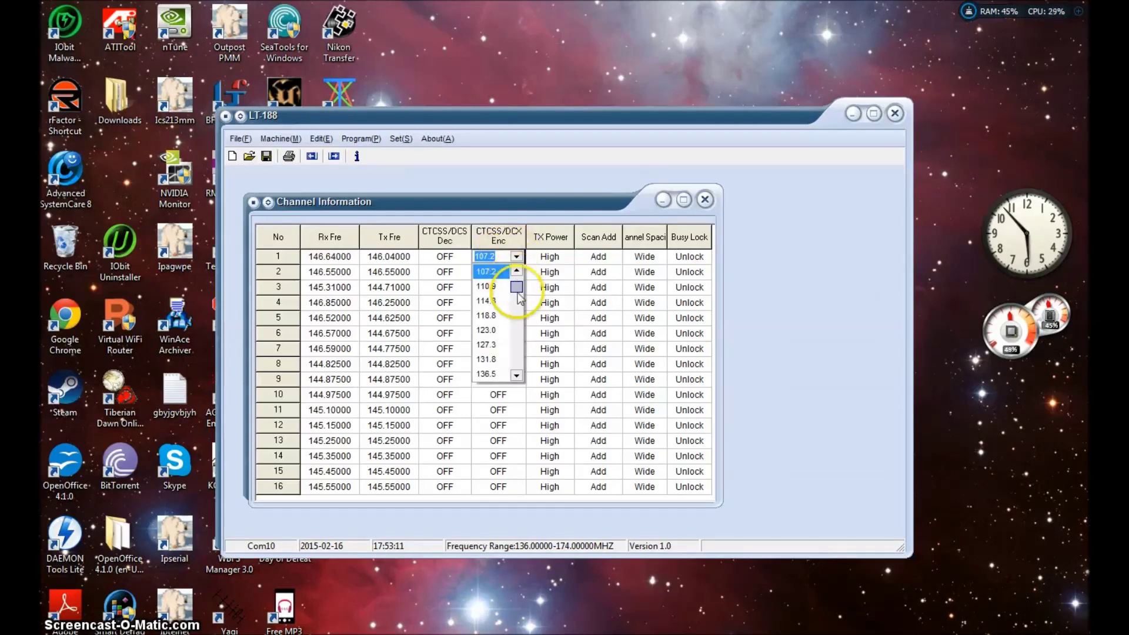
mouse_move(517, 293)
left_mouse_down()
mouse_move(517, 357)
mouse_move(517, 276)
left_mouse_up()
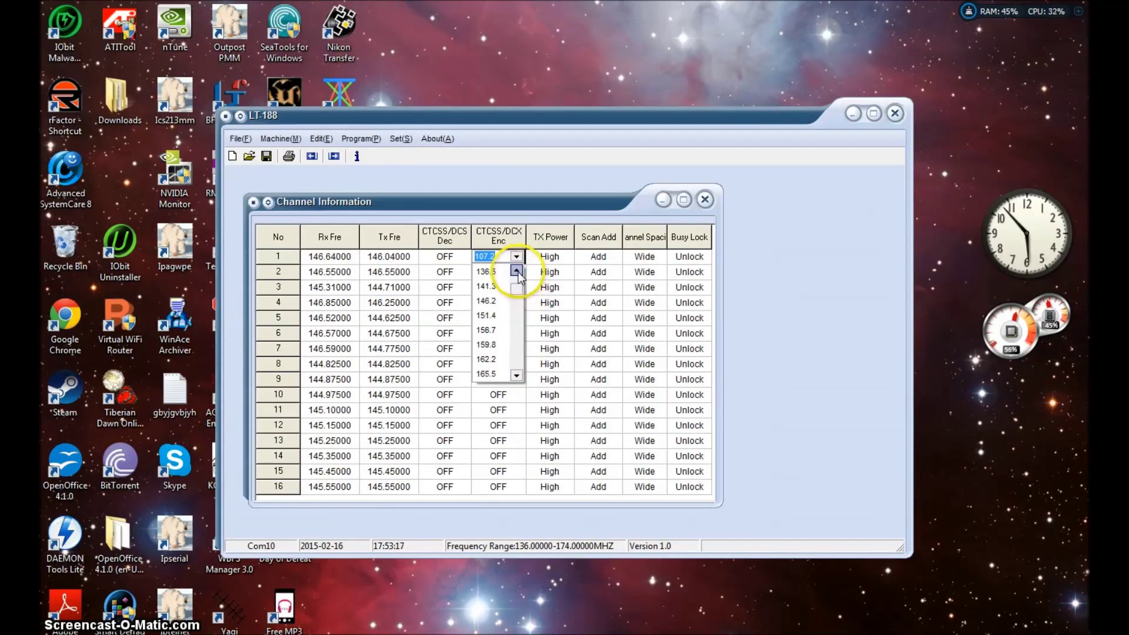
left_click(517, 271)
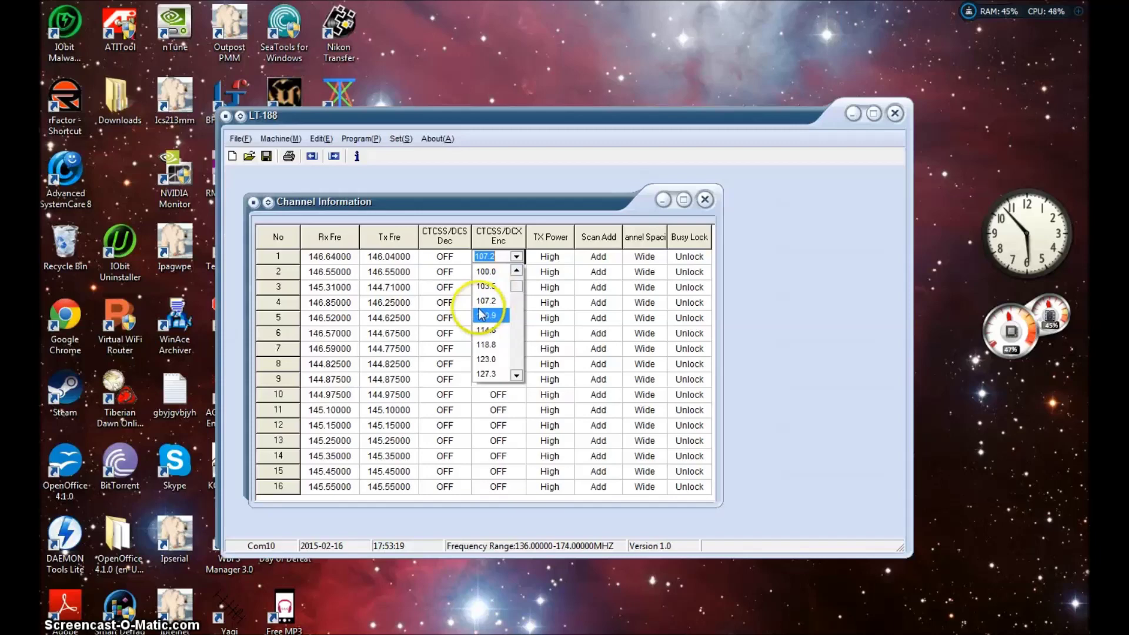
left_click(509, 305)
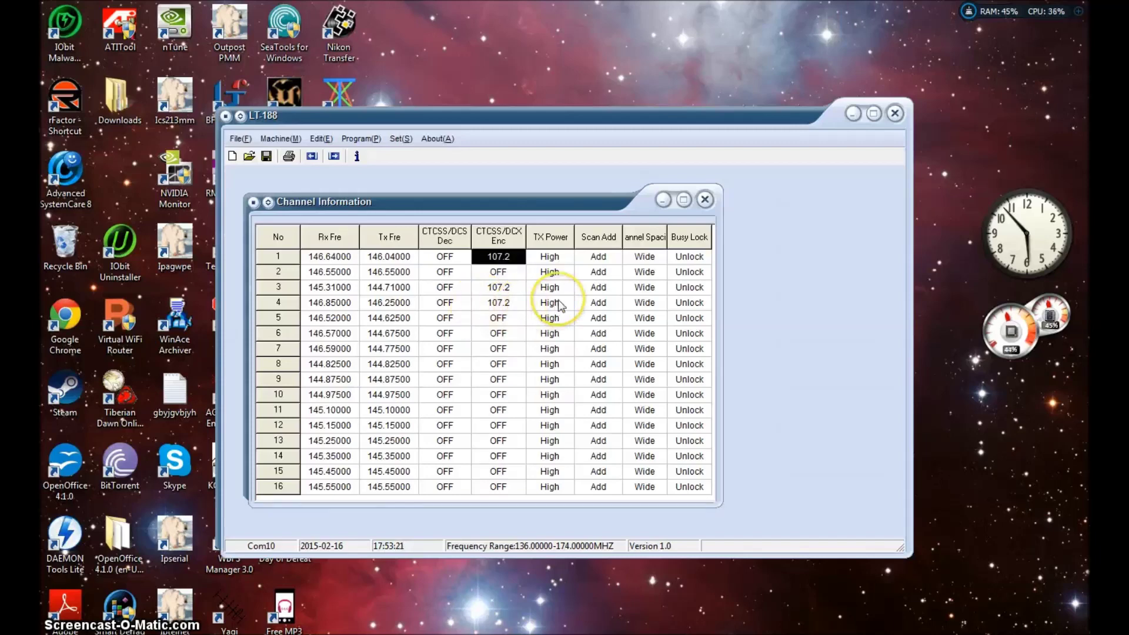
Step: Keep channel 1 at High transmit power and Wide channel spacing
left_click(552, 258)
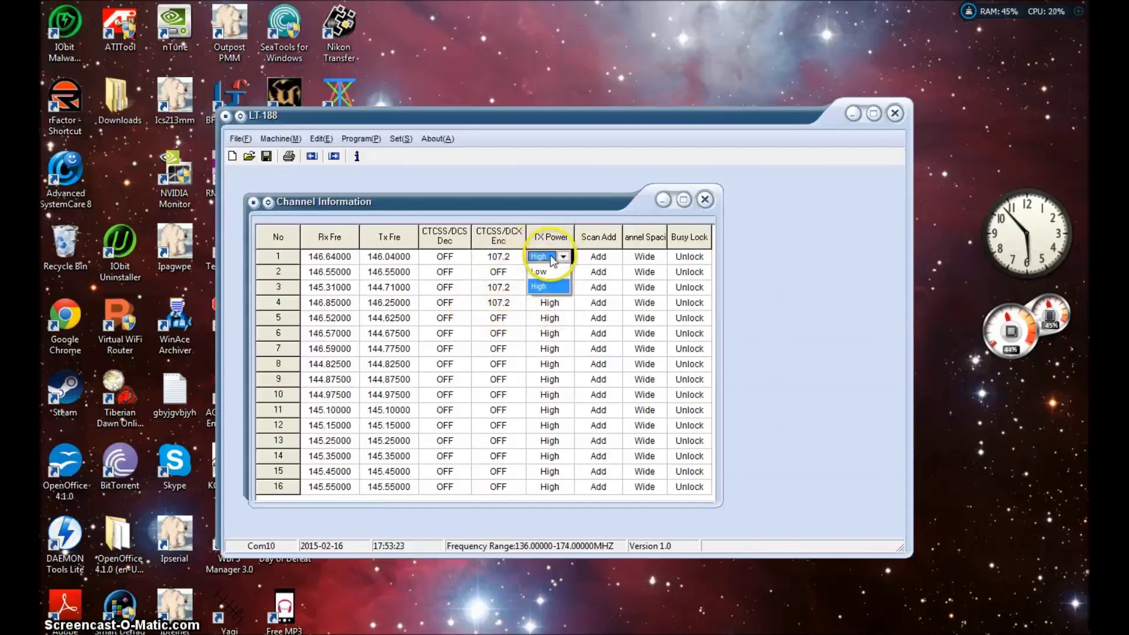
left_click(543, 286)
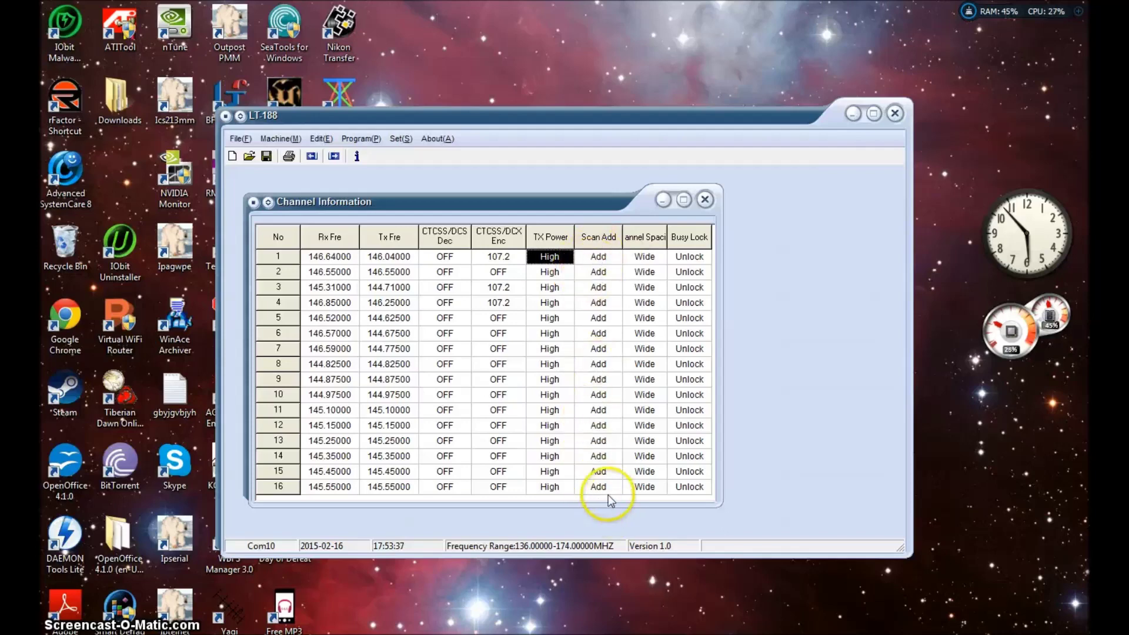
left_click(652, 259)
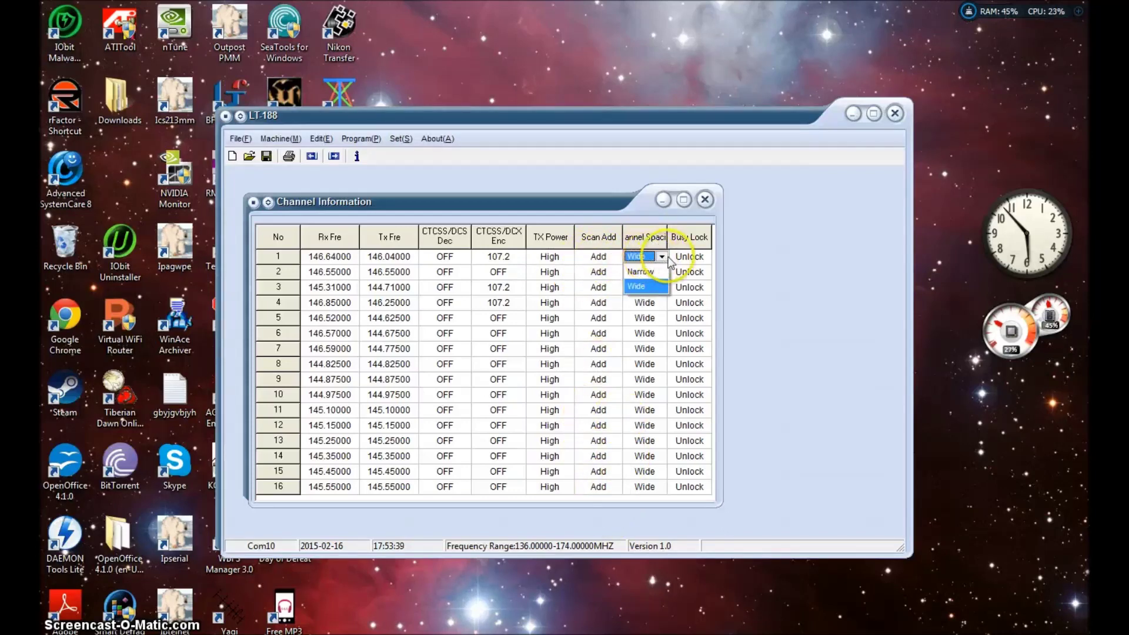
left_click(642, 288)
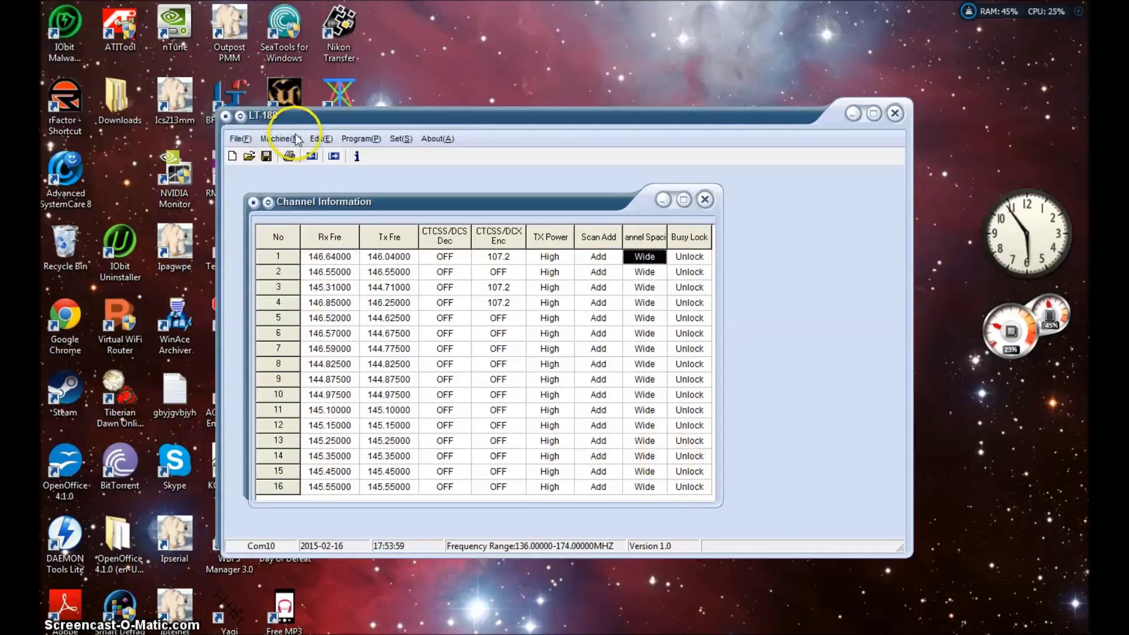
Step: In Optional Features, keep English voice prompts and toggle Battery Save off and back on
left_click(319, 139)
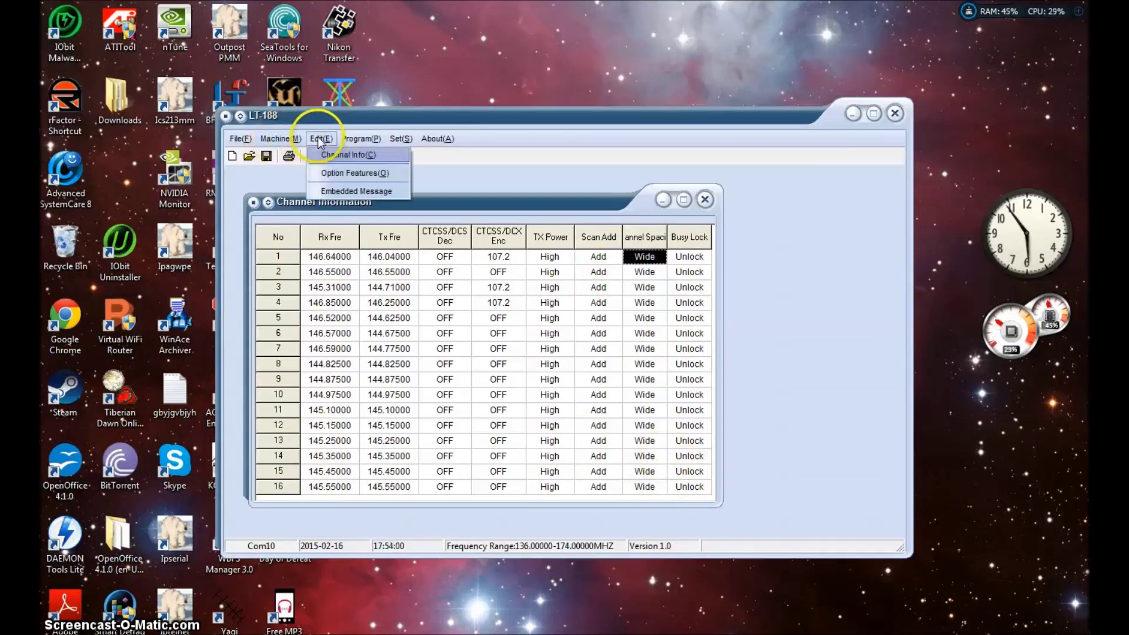
left_click(336, 174)
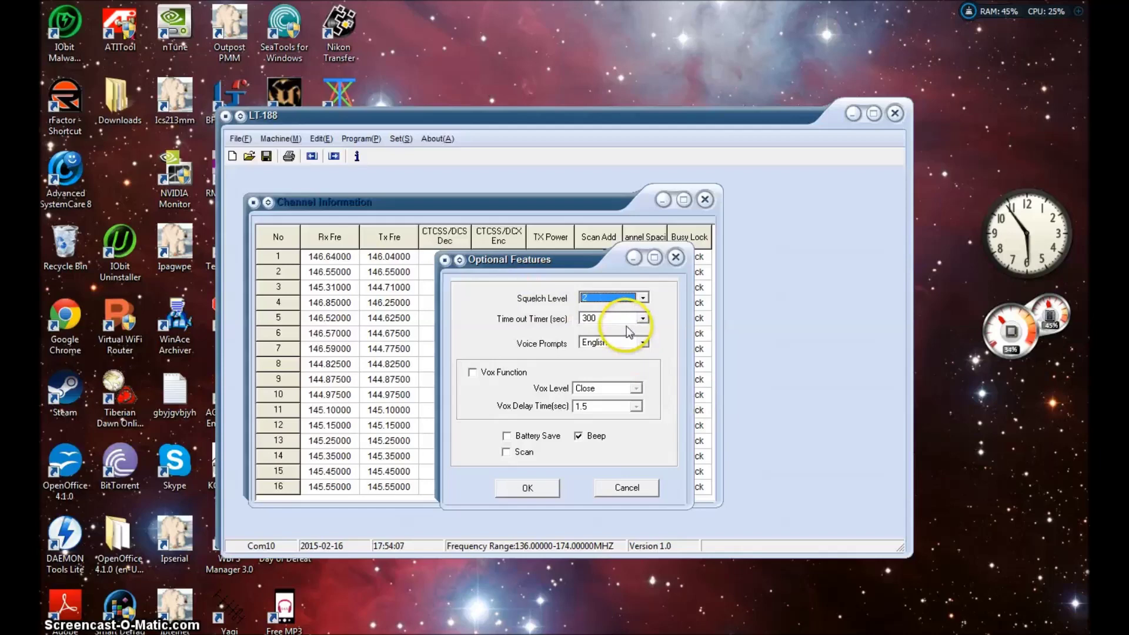
left_click(611, 342)
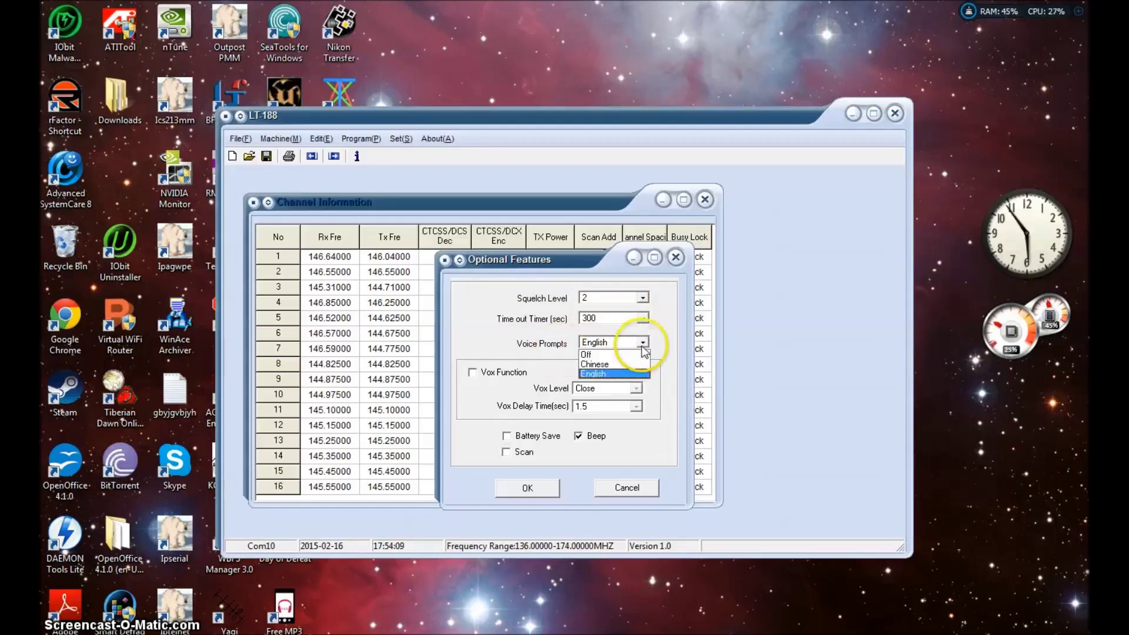
left_click(606, 374)
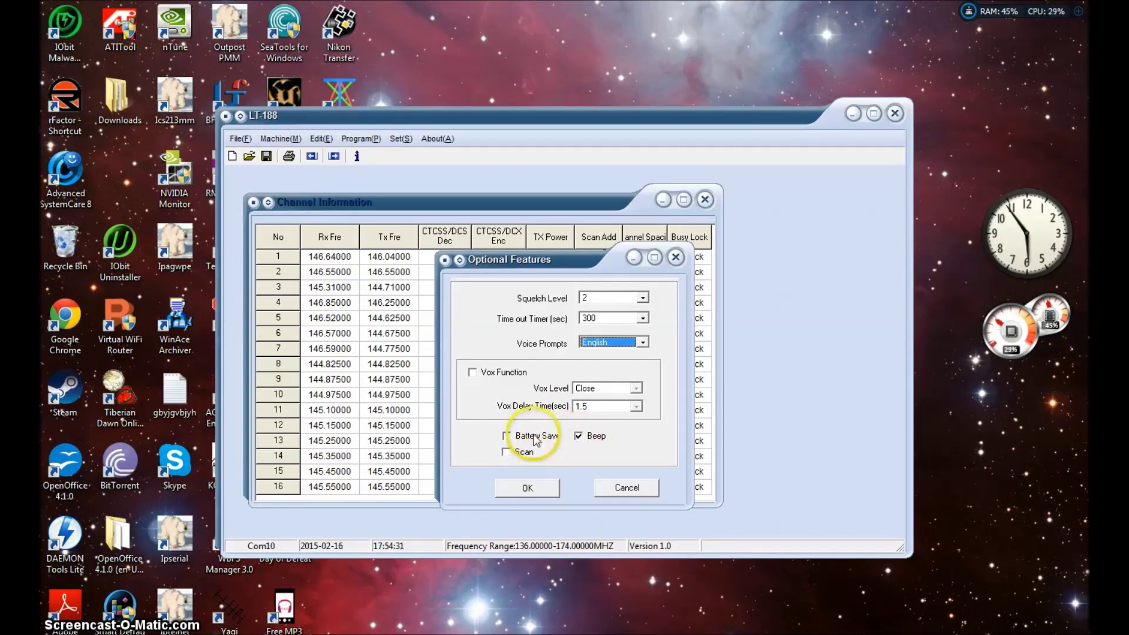
left_click(508, 439)
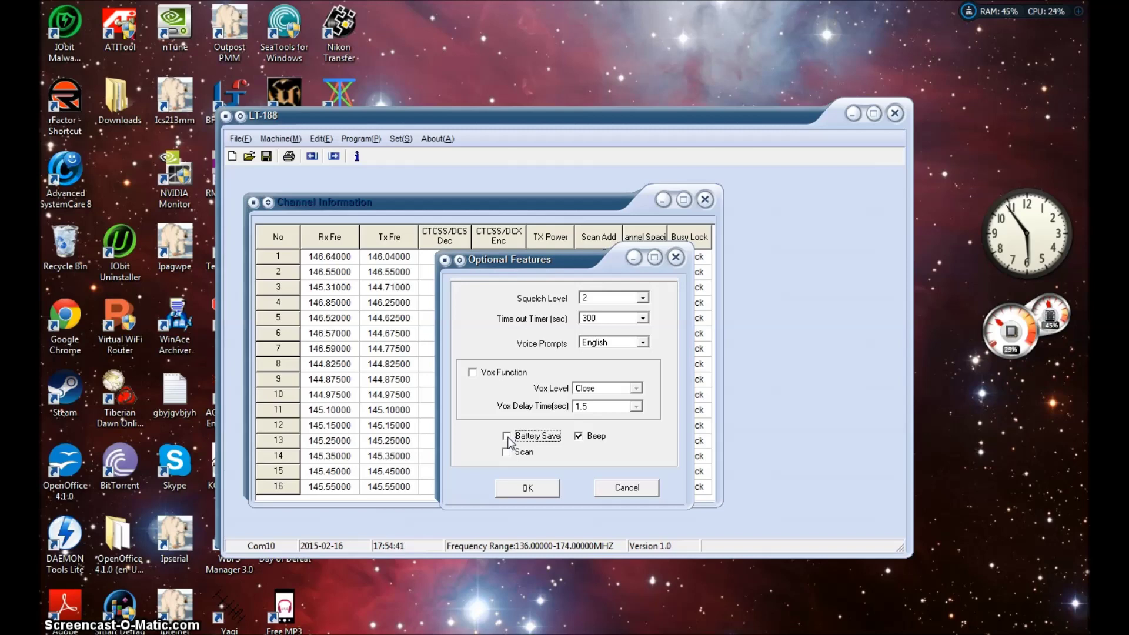
left_click(510, 442)
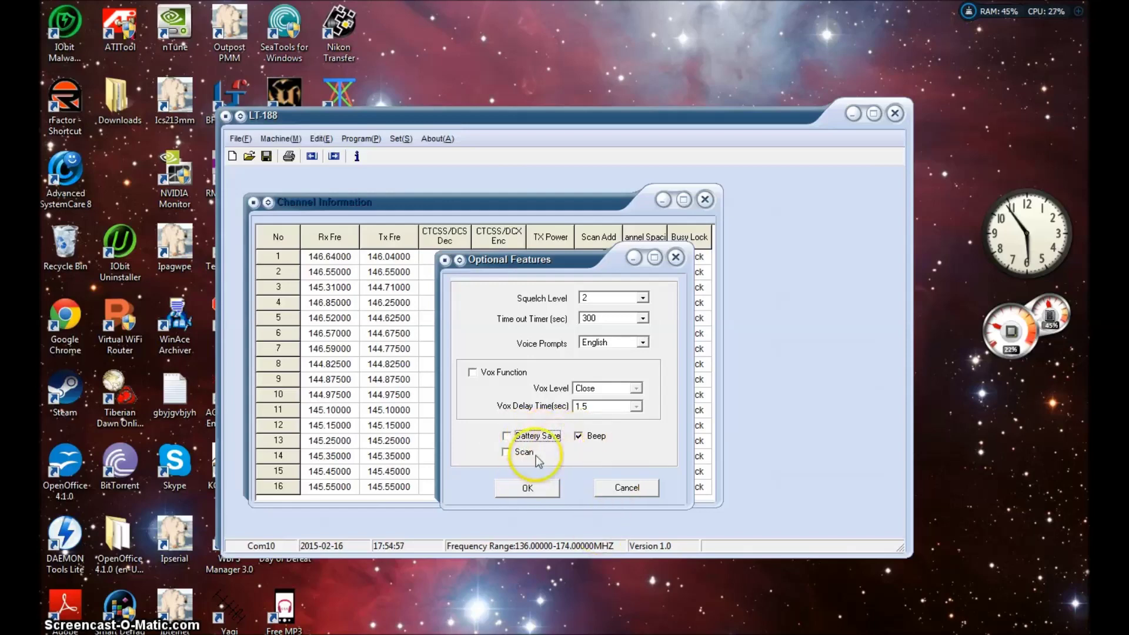
Step: Accept the optional features and browse the File options without choosing any
left_click(523, 488)
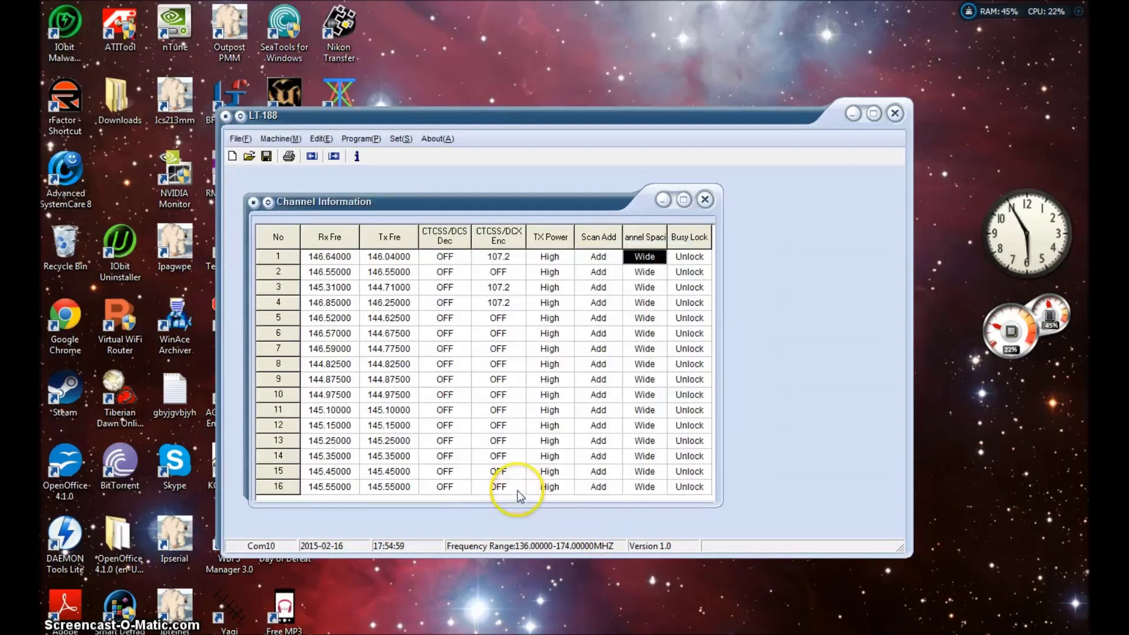
left_click(239, 139)
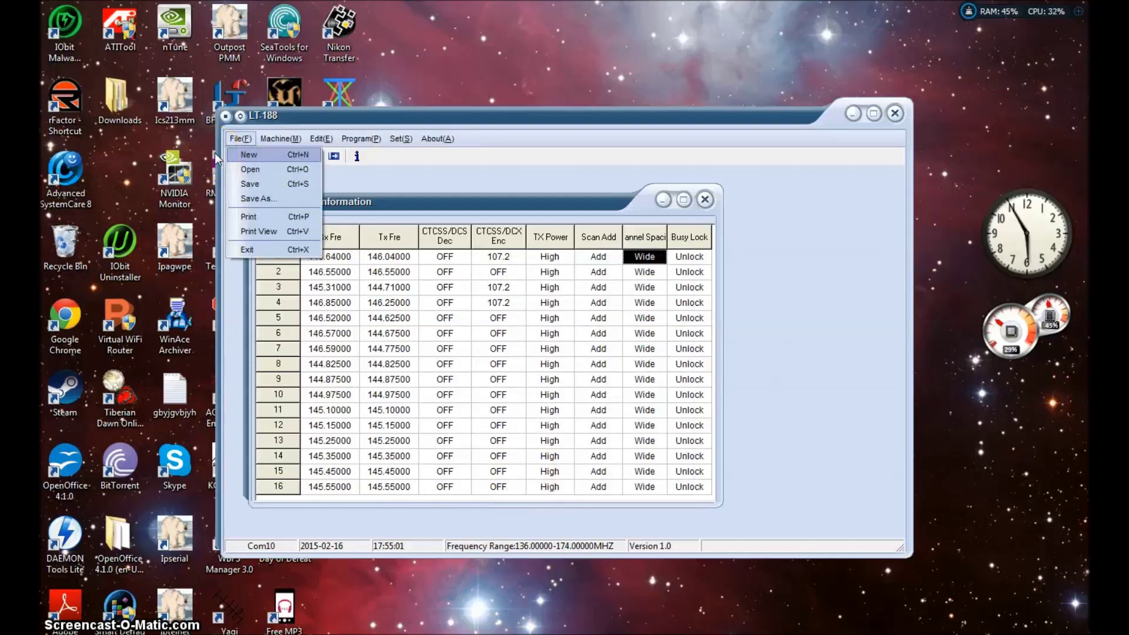
key("Down")
key("Down")
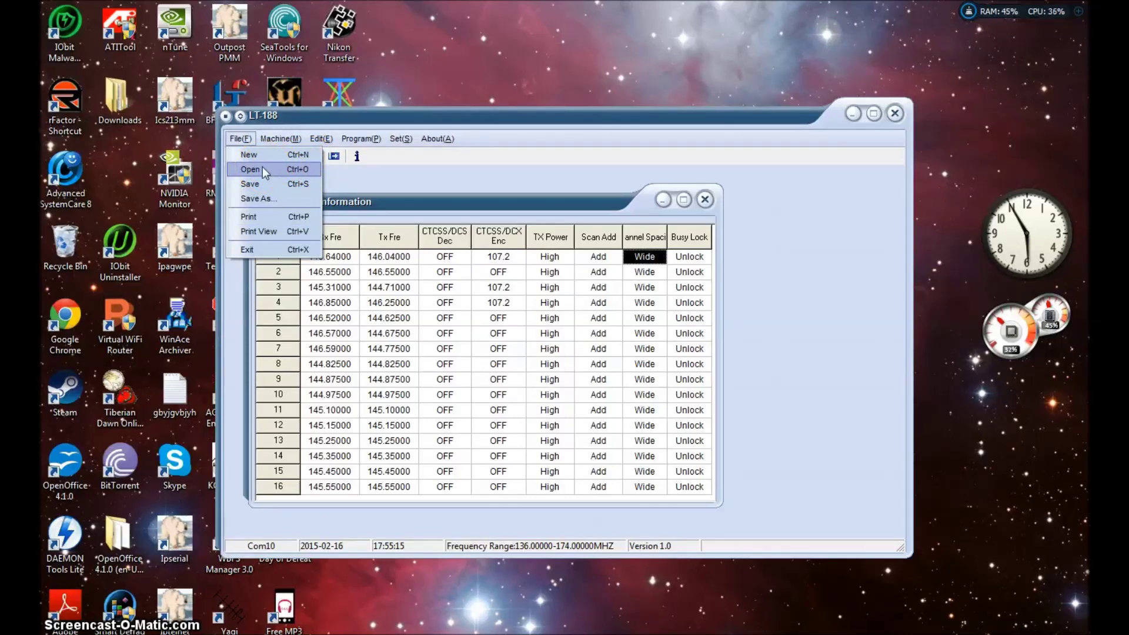
left_click(489, 174)
Step: Write the channel data to the radio and acknowledge the Finished message
left_click(357, 139)
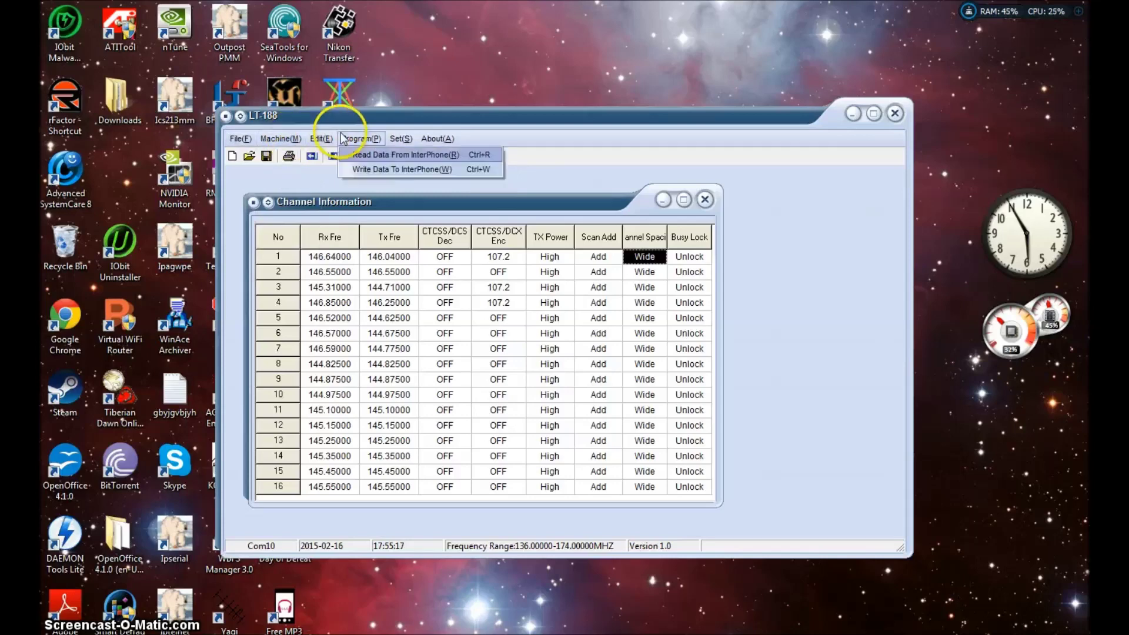
left_click(390, 169)
left_click(515, 353)
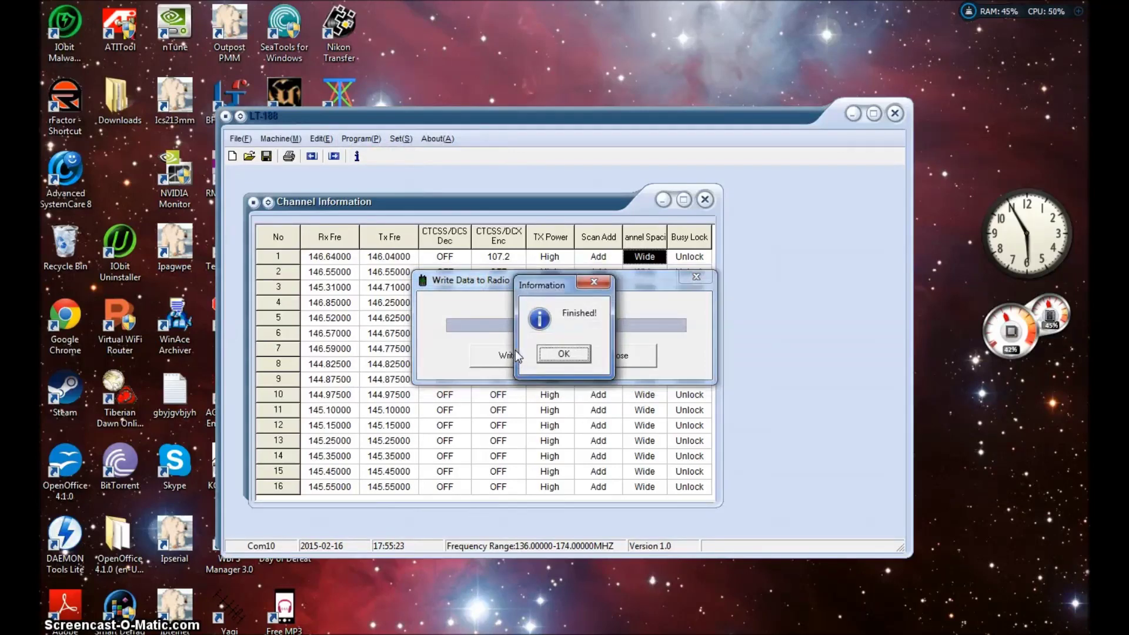
left_click(564, 355)
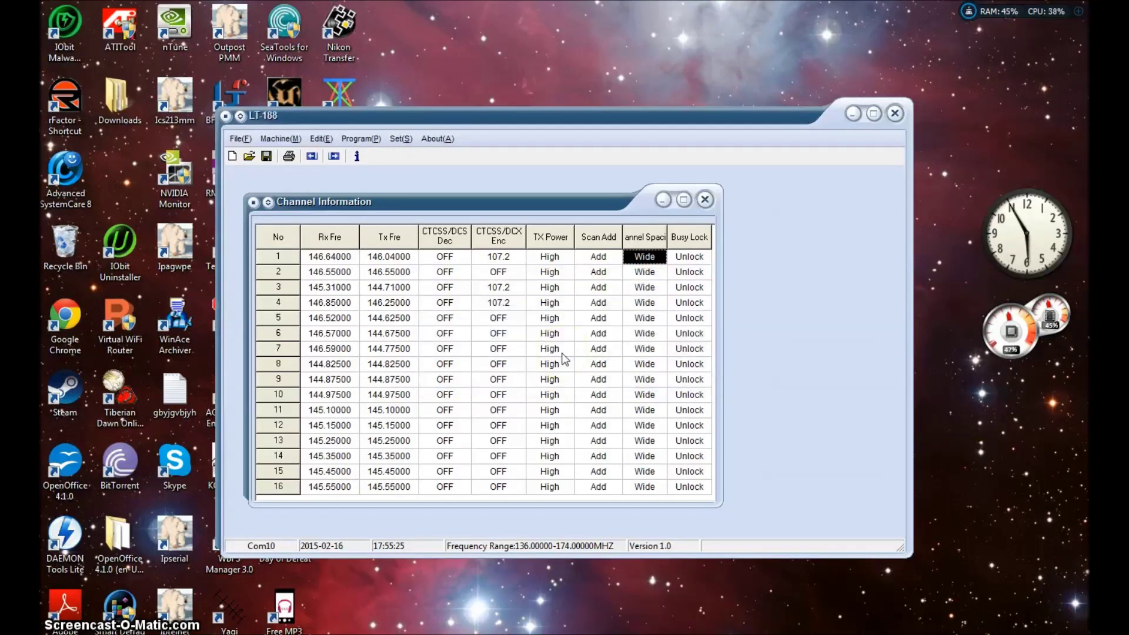